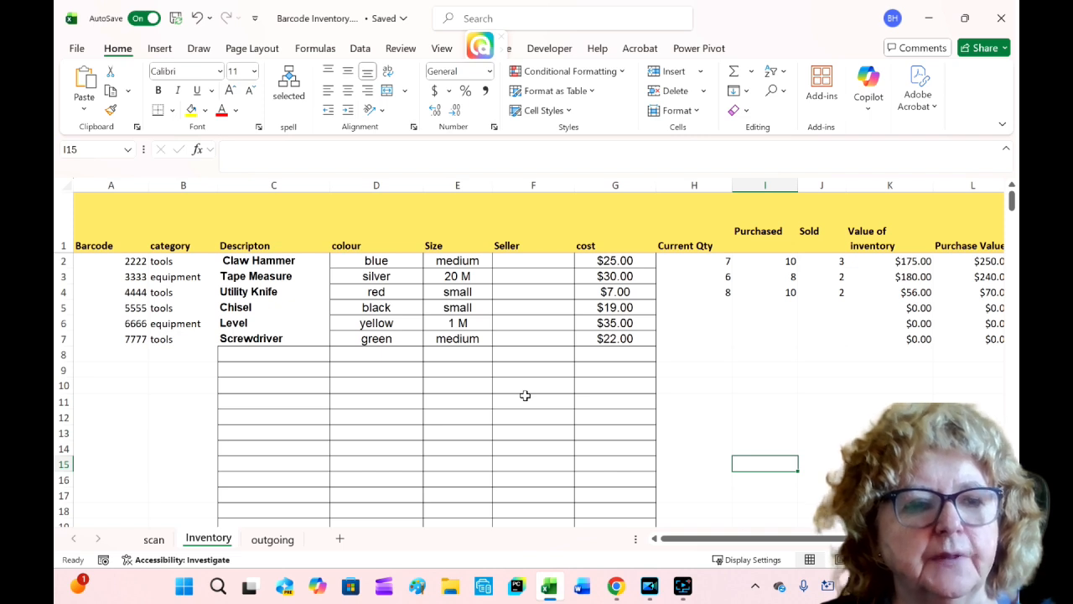
Step: Open the Translator for the Barcode heading in A1 and set it to translate from English to French (Canada)
click(89, 246)
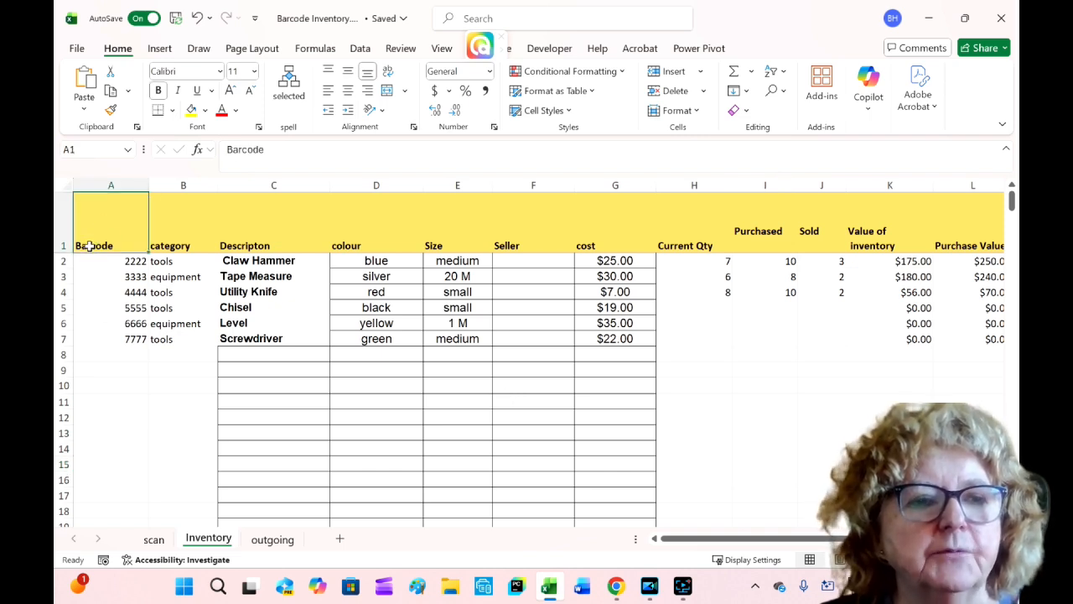
right_click(89, 246)
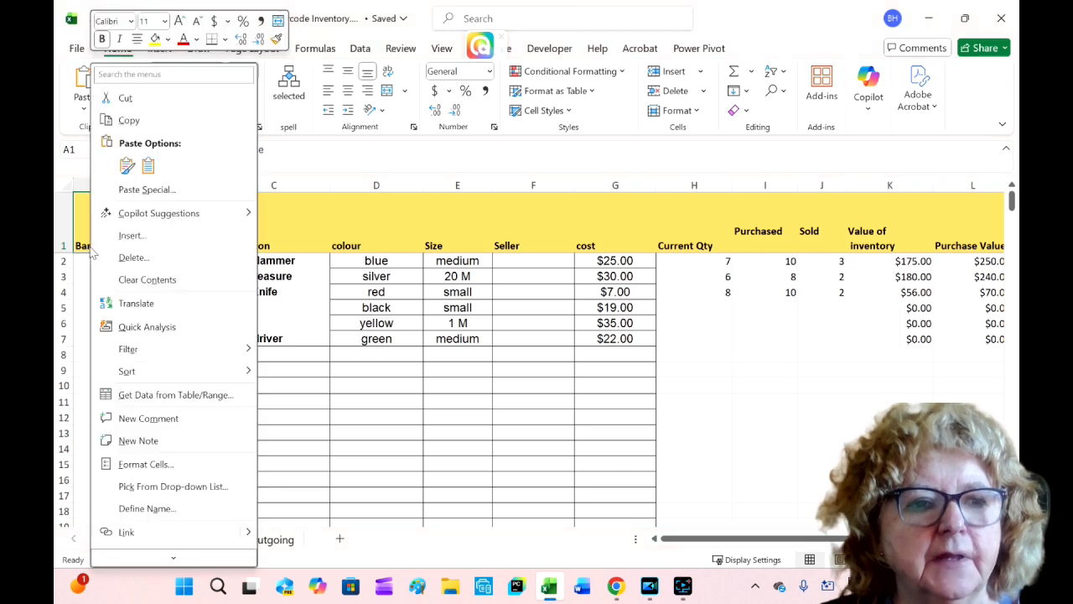
click(136, 303)
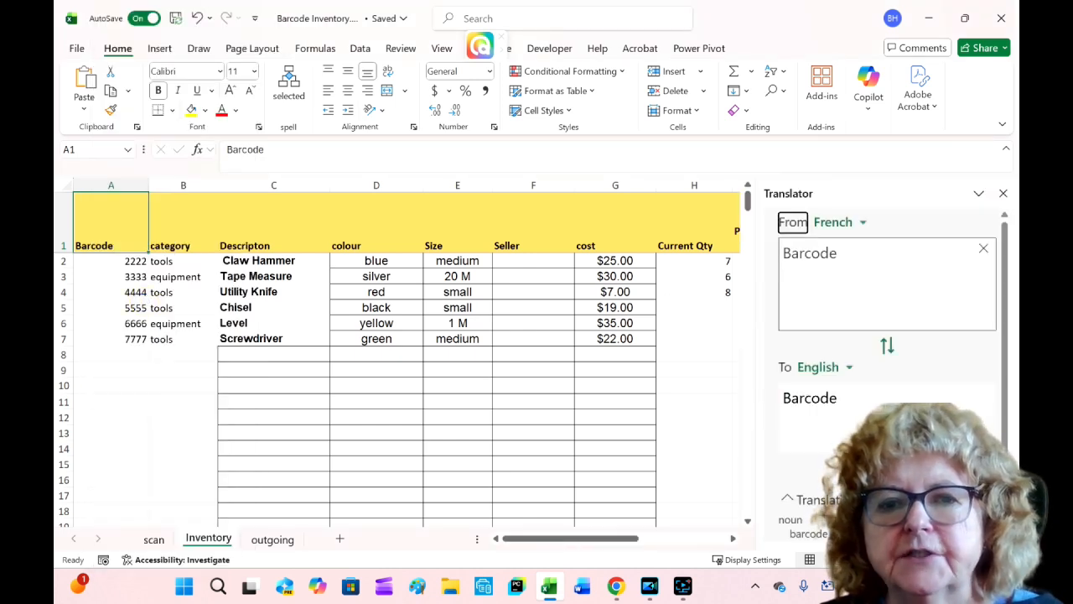
click(862, 223)
click(843, 266)
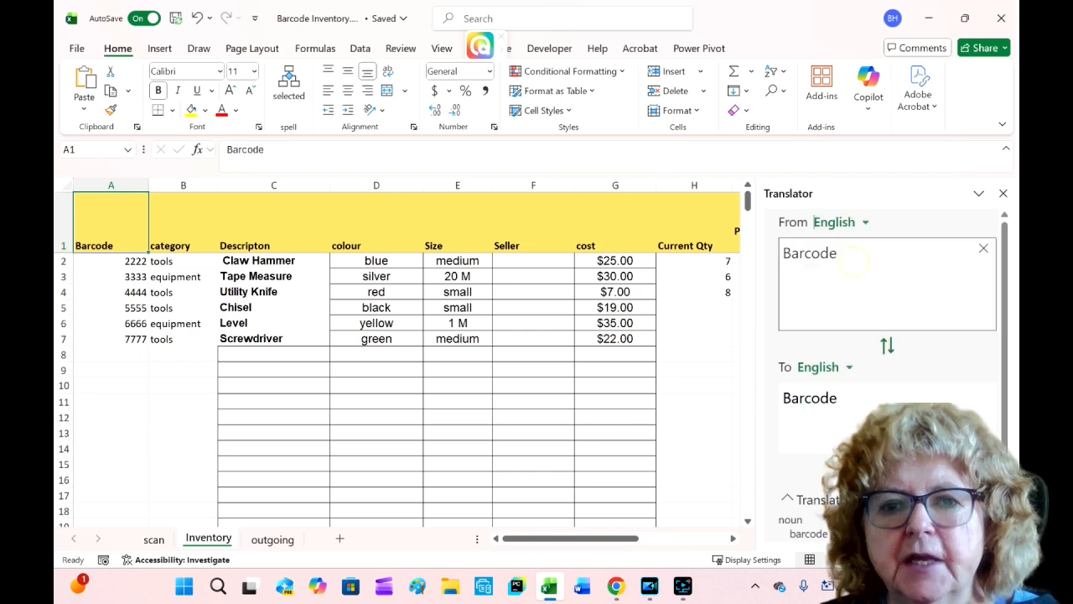
click(849, 368)
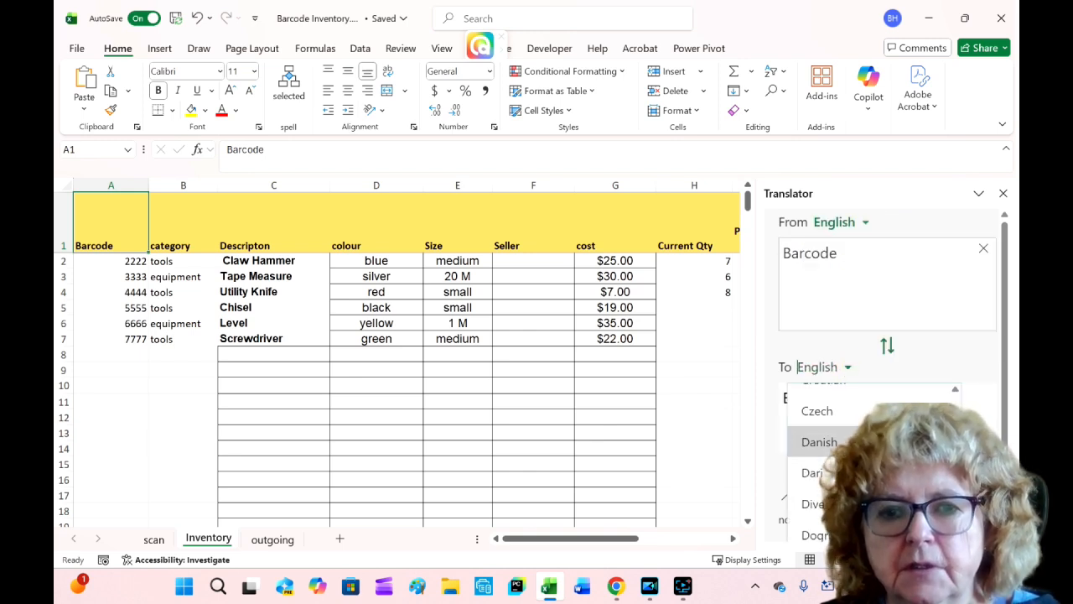
scroll(838, 452, down, 3)
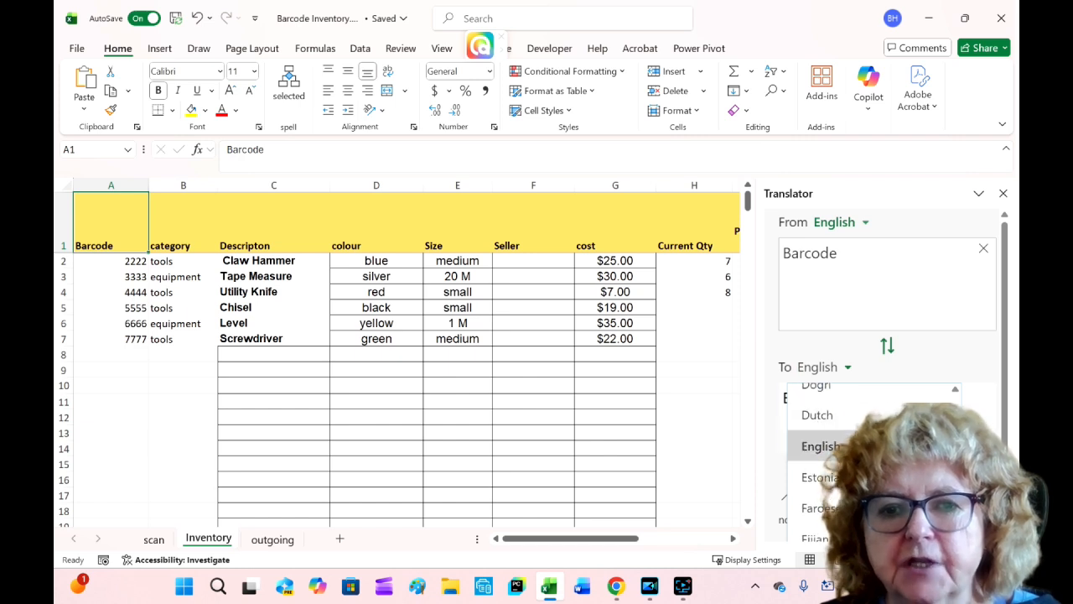
scroll(838, 427, down, 2)
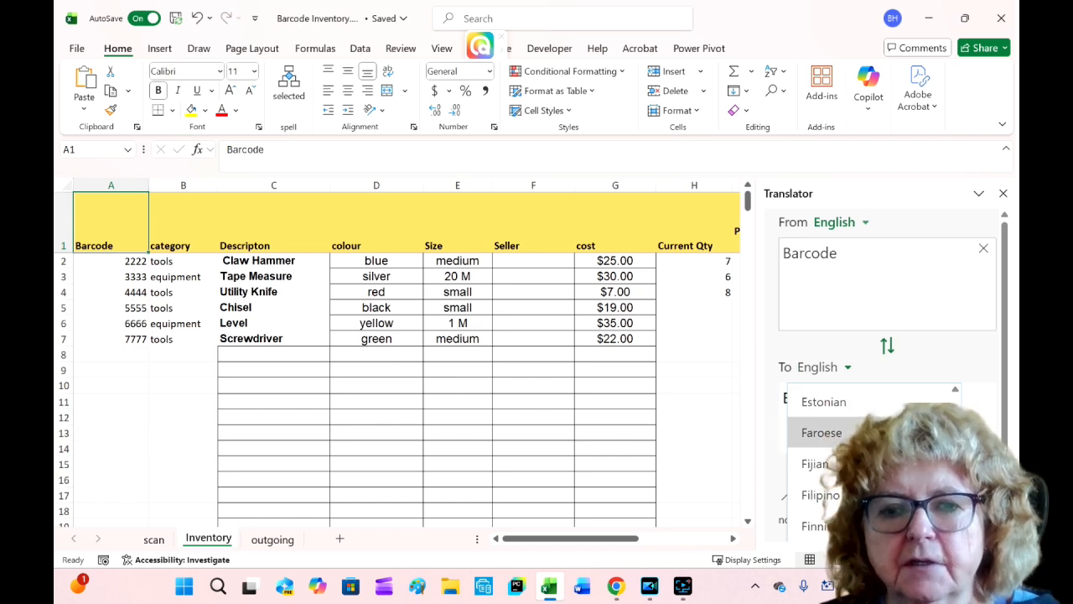
scroll(838, 428, down, 2)
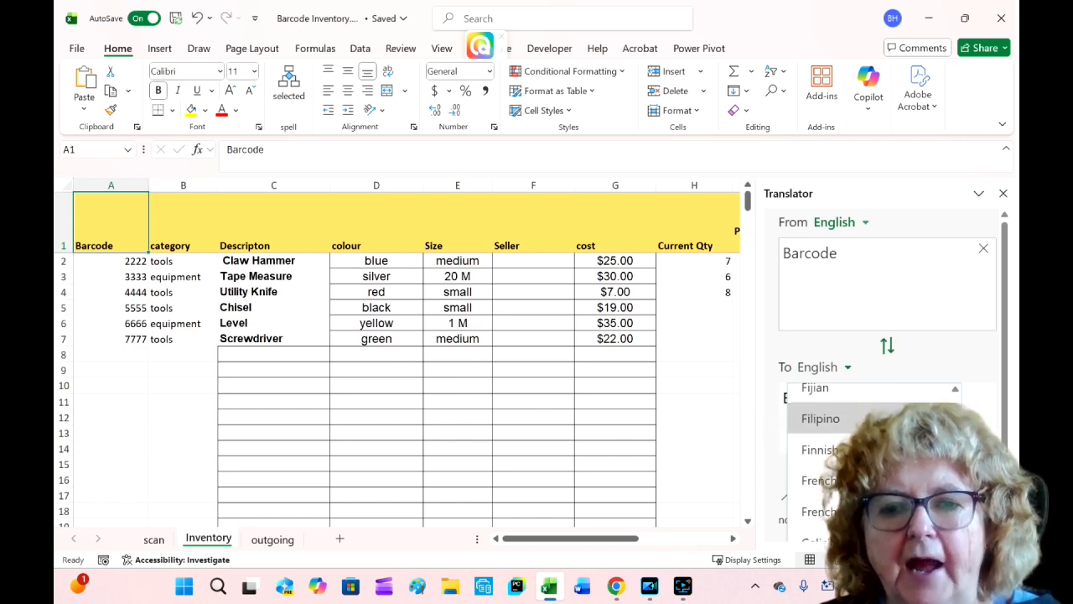
scroll(847, 419, down, 2)
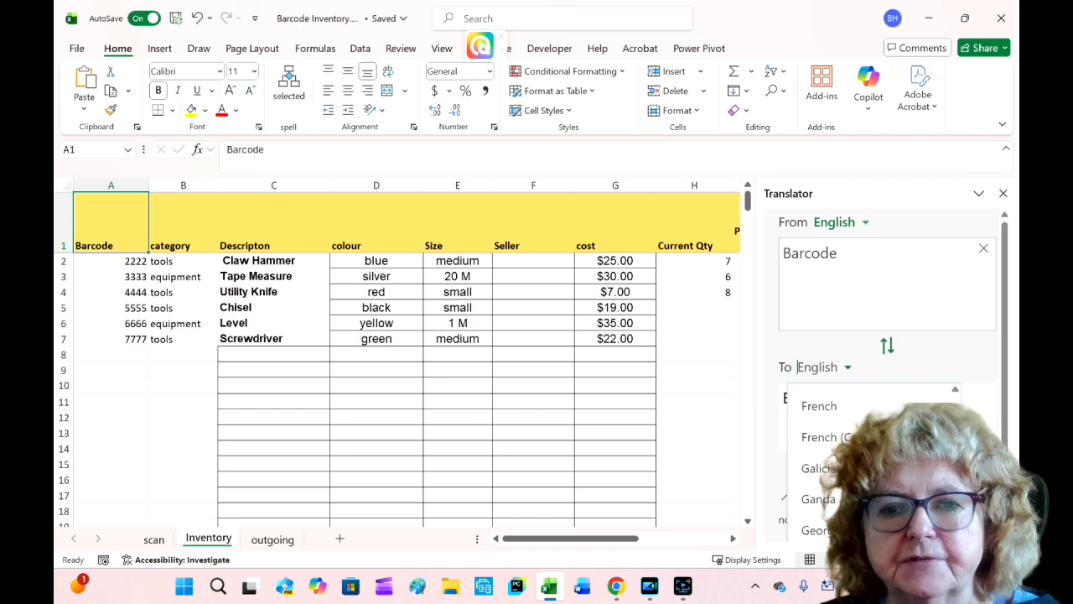
click(821, 436)
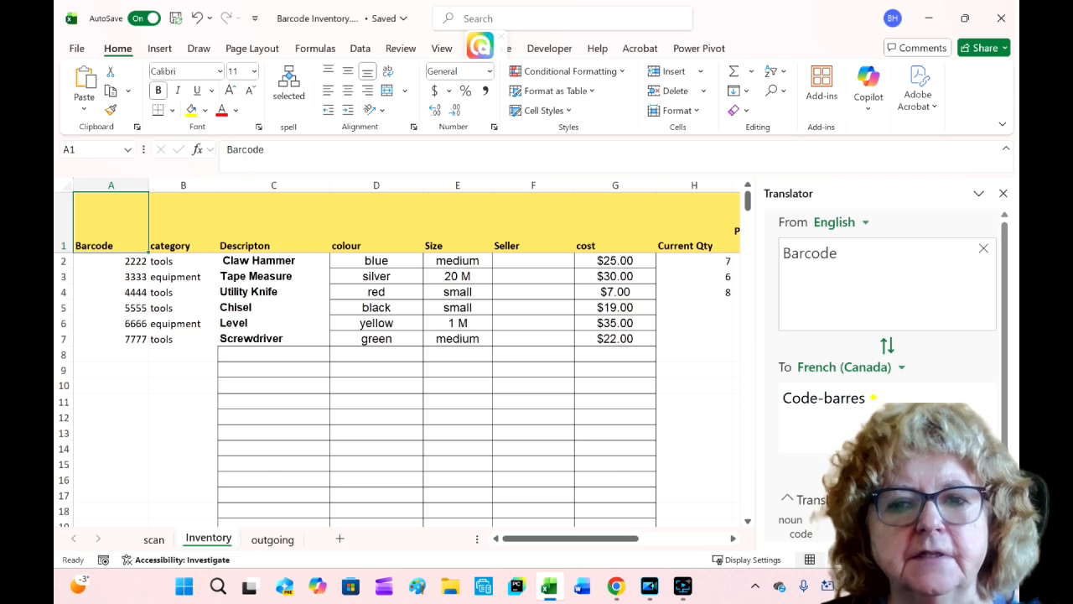
Step: Replace the heading text in A1 with the translation Code-barres copied from the Translator
drag(872, 397, 754, 400)
key(ctrl+c)
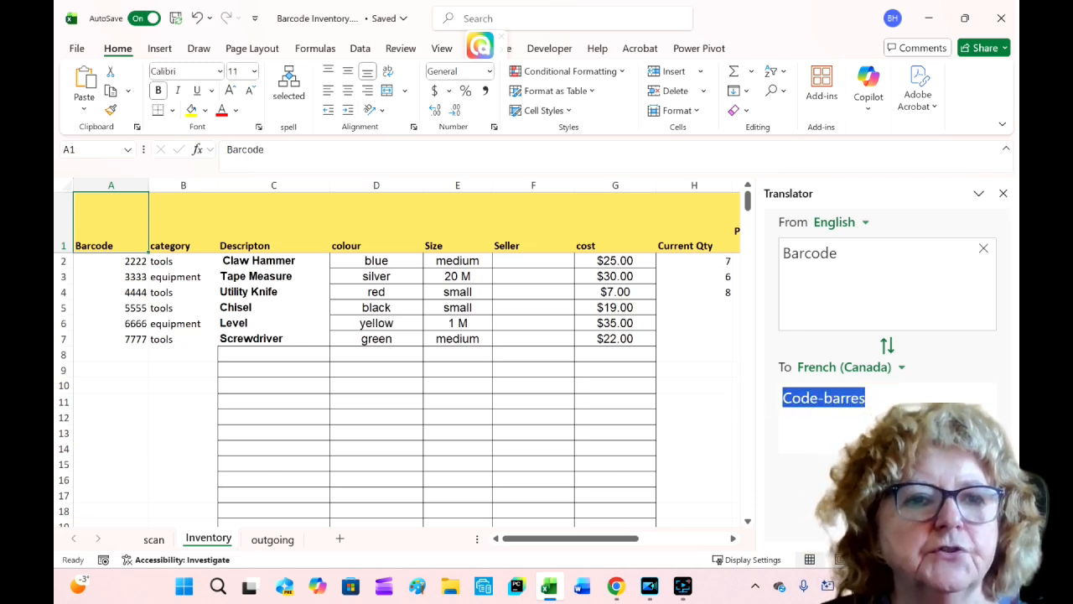
double_click(245, 150)
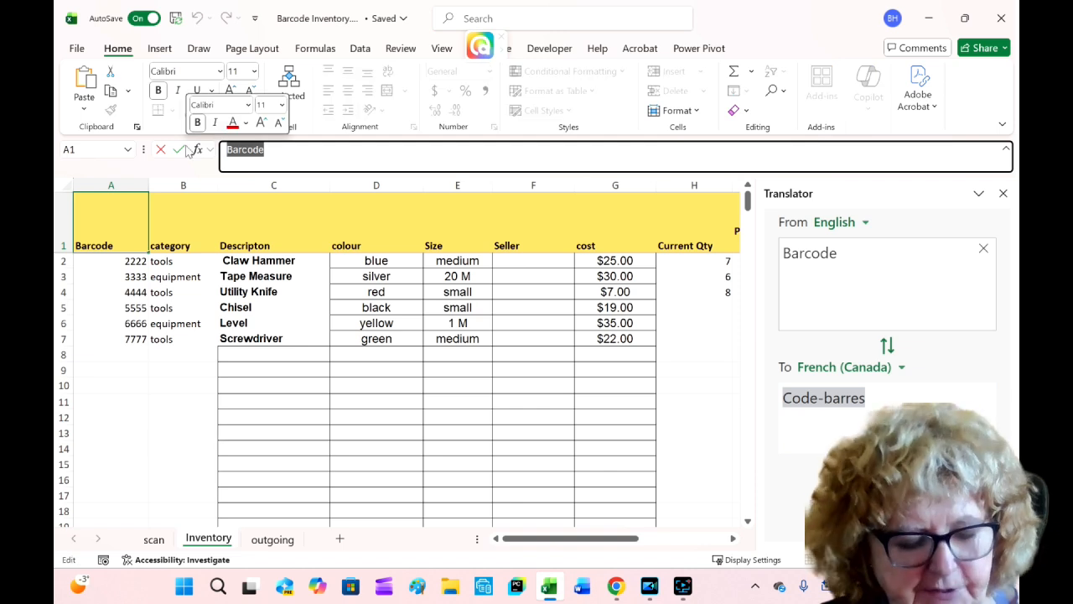
key(ctrl+v)
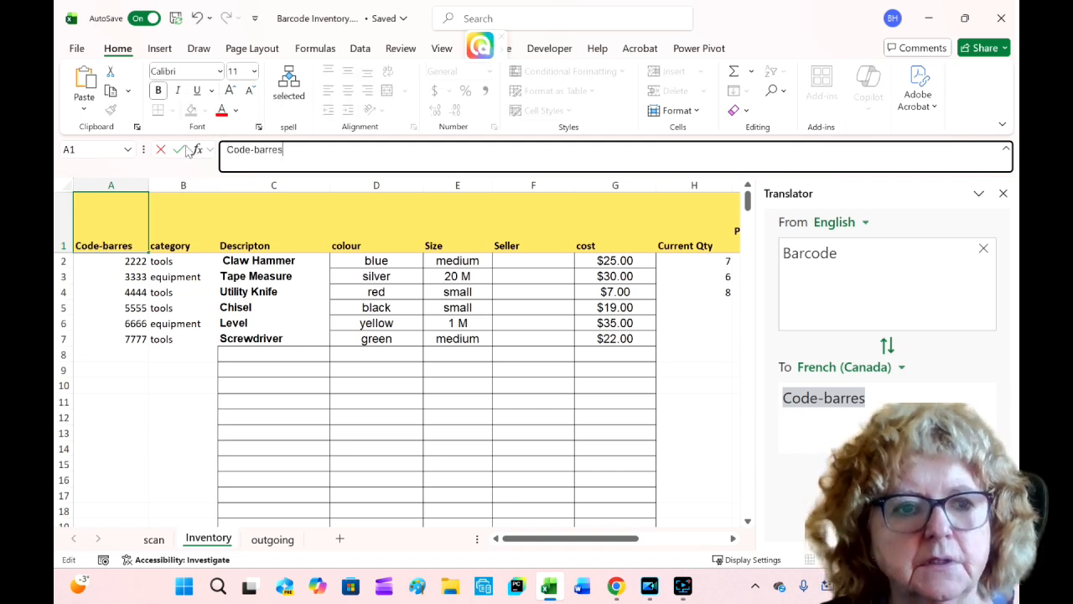
Step: Translate the category heading in B1 and paste the French result Catégorie over it
click(185, 243)
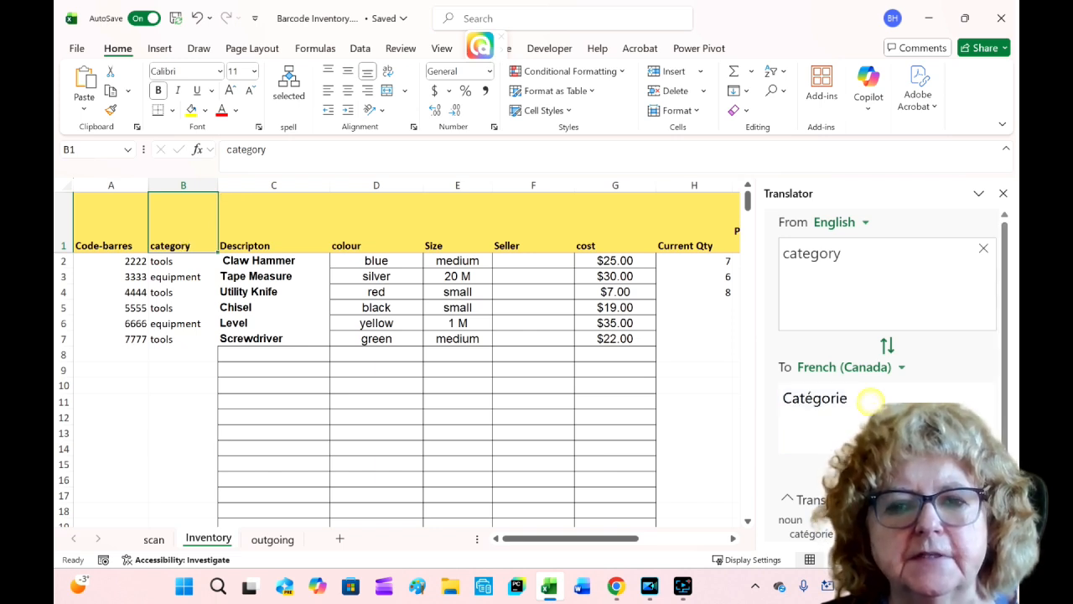
drag(852, 397, 782, 397)
key(ctrl+c)
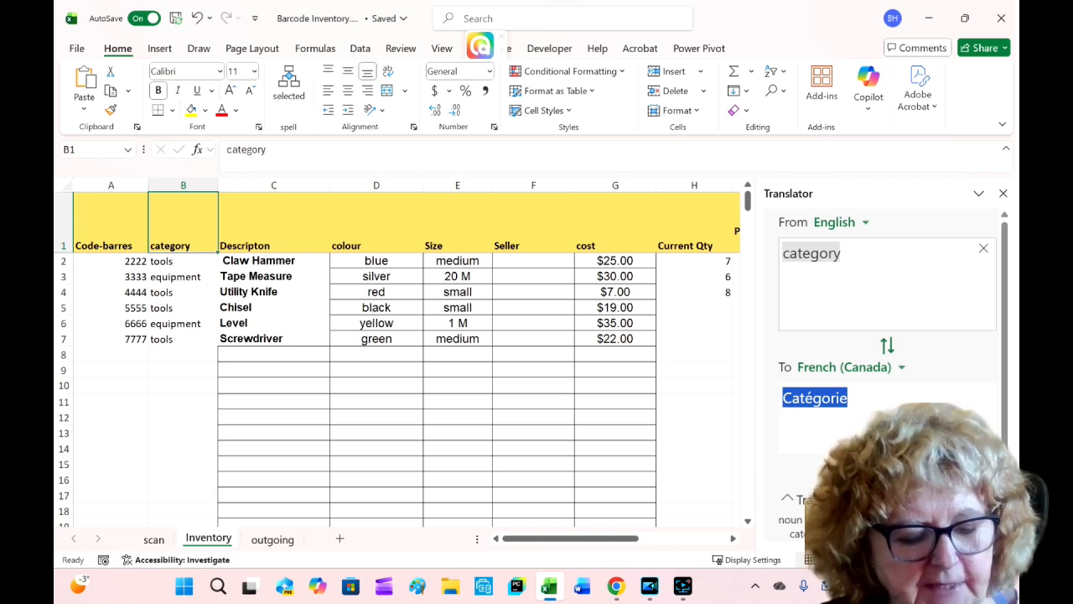
click(167, 248)
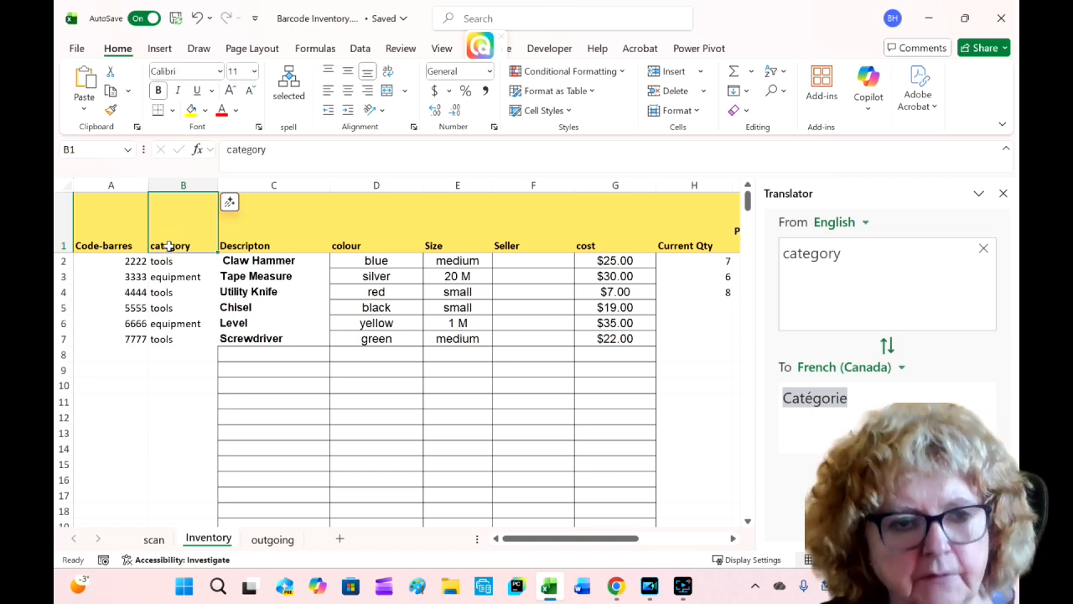
key(ctrl+v)
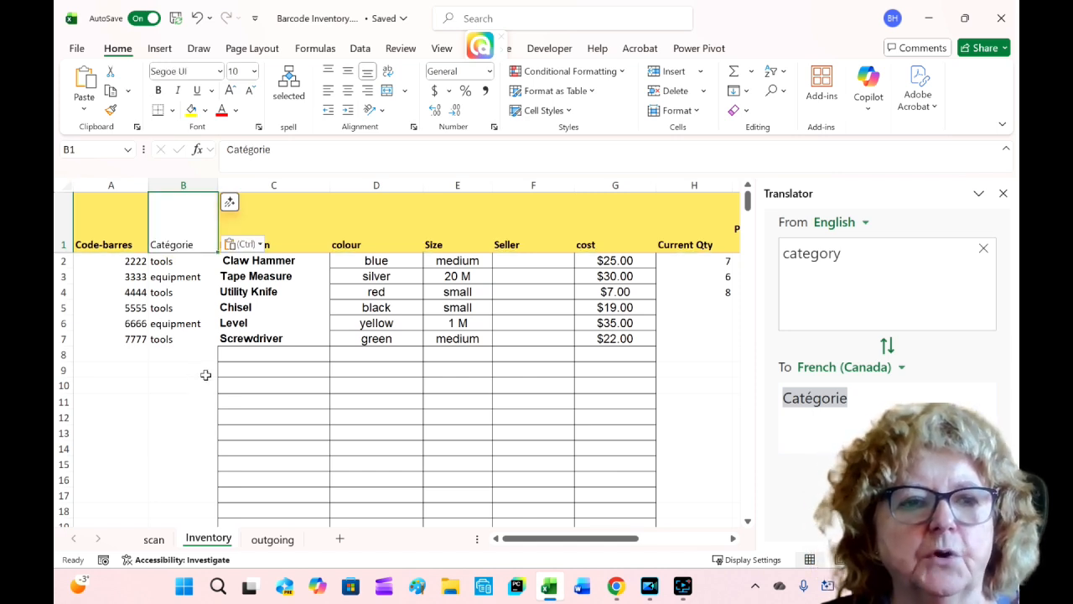
Step: Copy the formatting of heading cell A1 onto the Catégorie heading in B1 with Format Painter
click(116, 226)
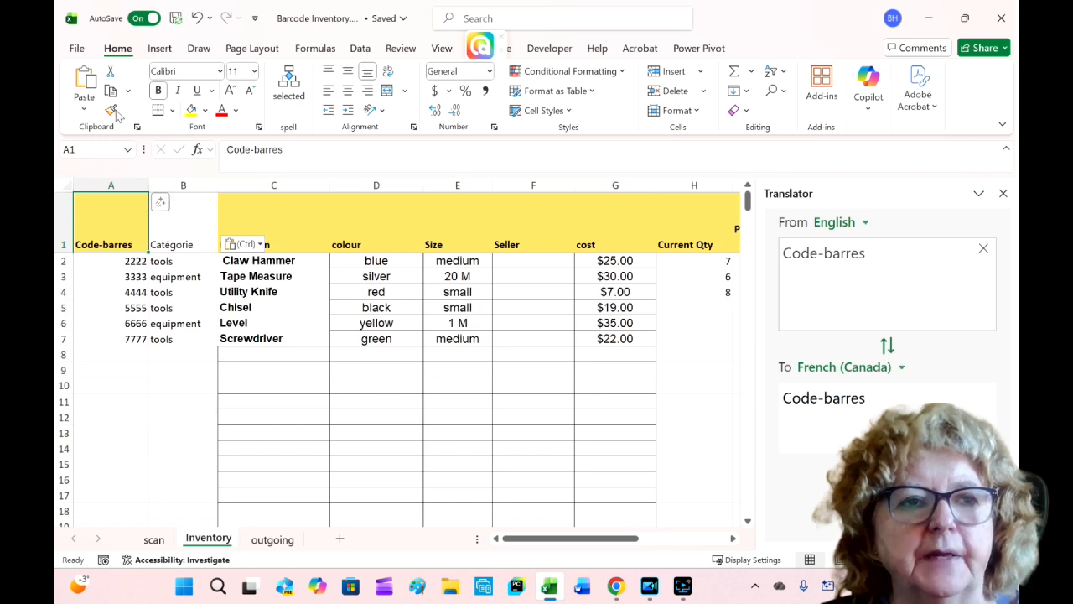
click(110, 110)
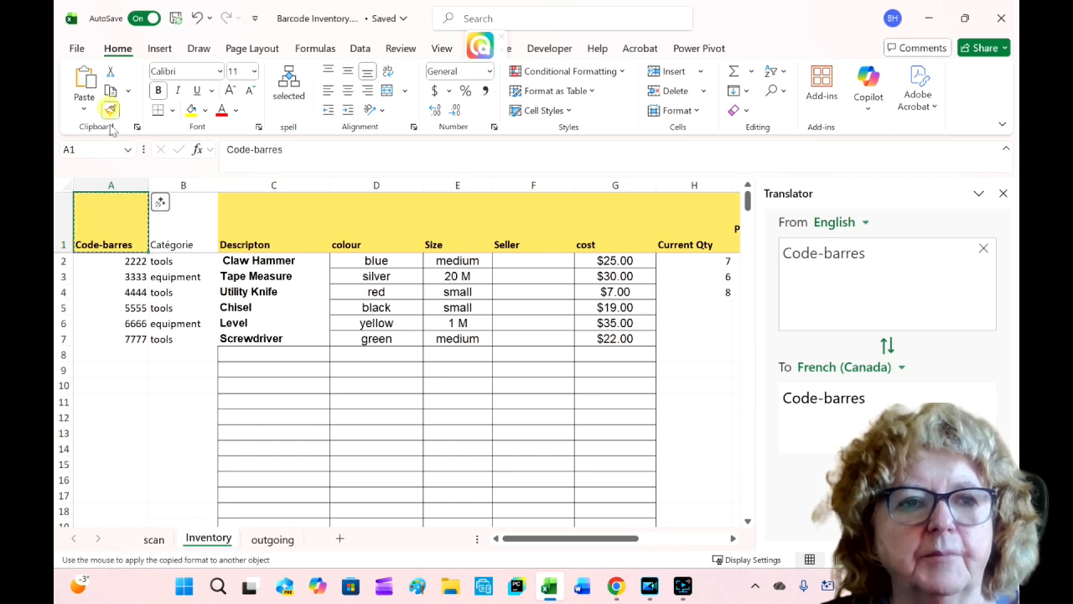
click(181, 232)
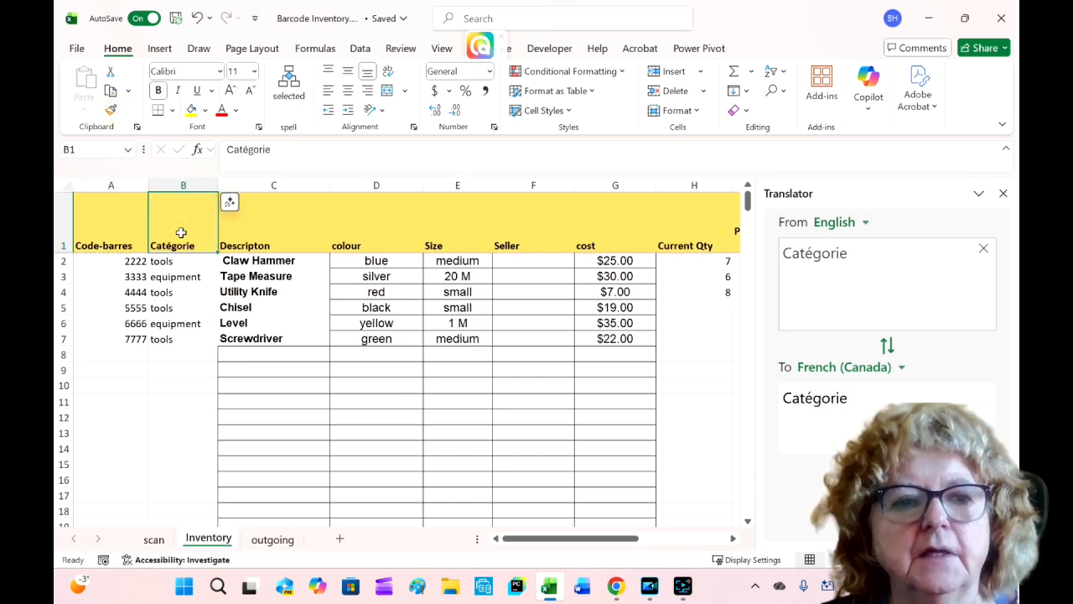
Step: Check the translation of the C1 heading, and replace the colour heading text in D1 with Couleur from the Translator
click(256, 245)
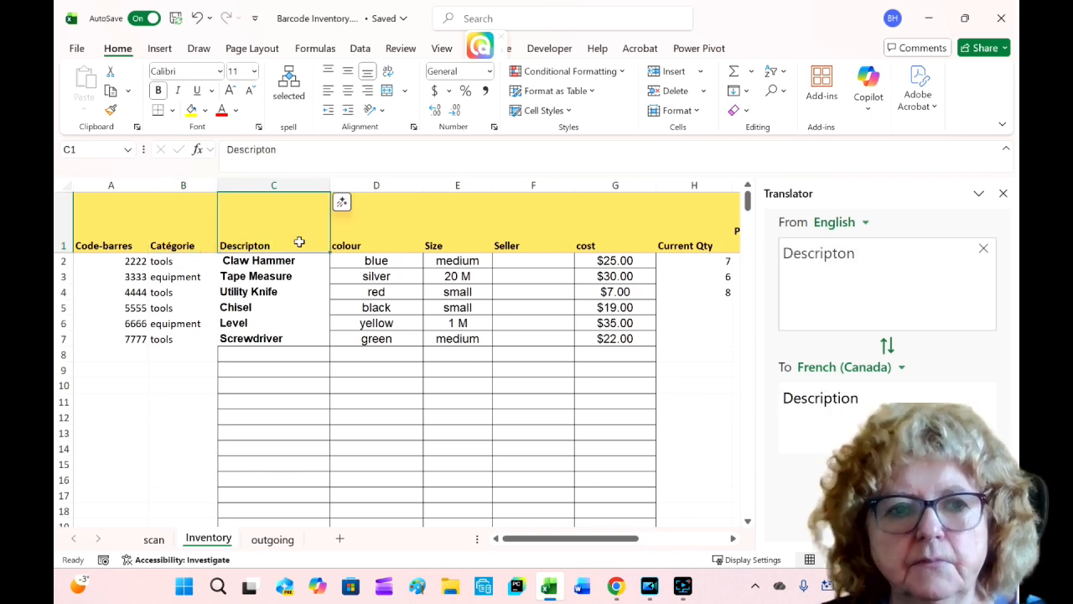
click(352, 244)
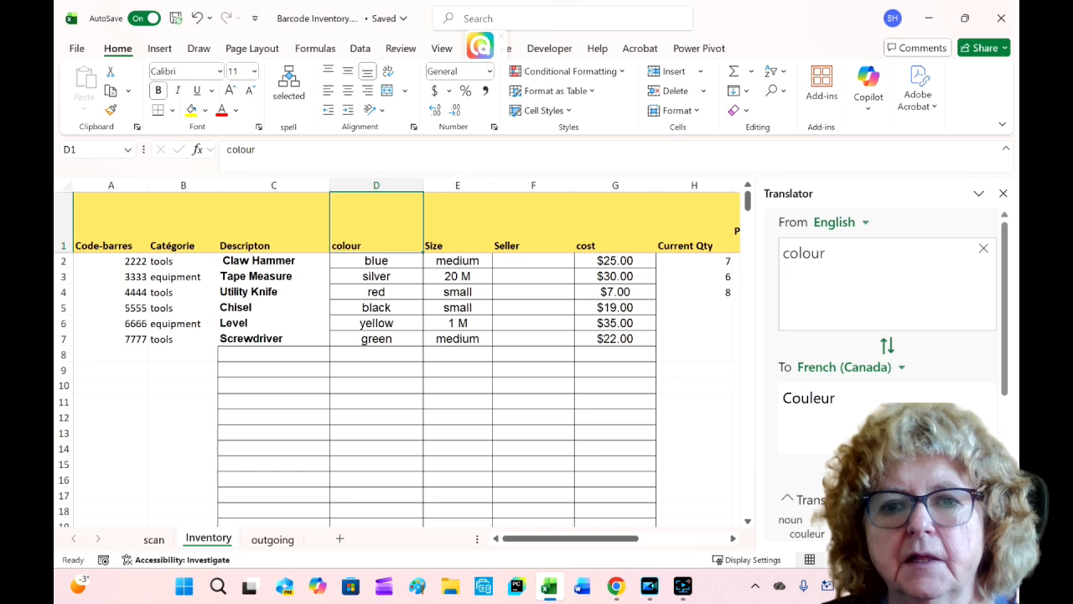
drag(854, 398, 758, 401)
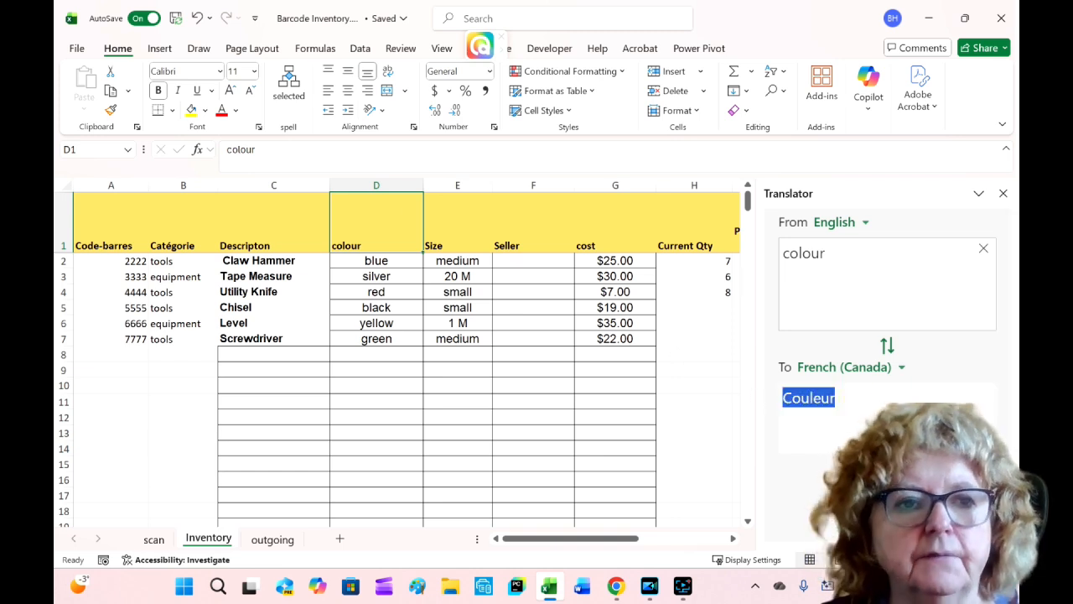
click(263, 149)
double_click(251, 149)
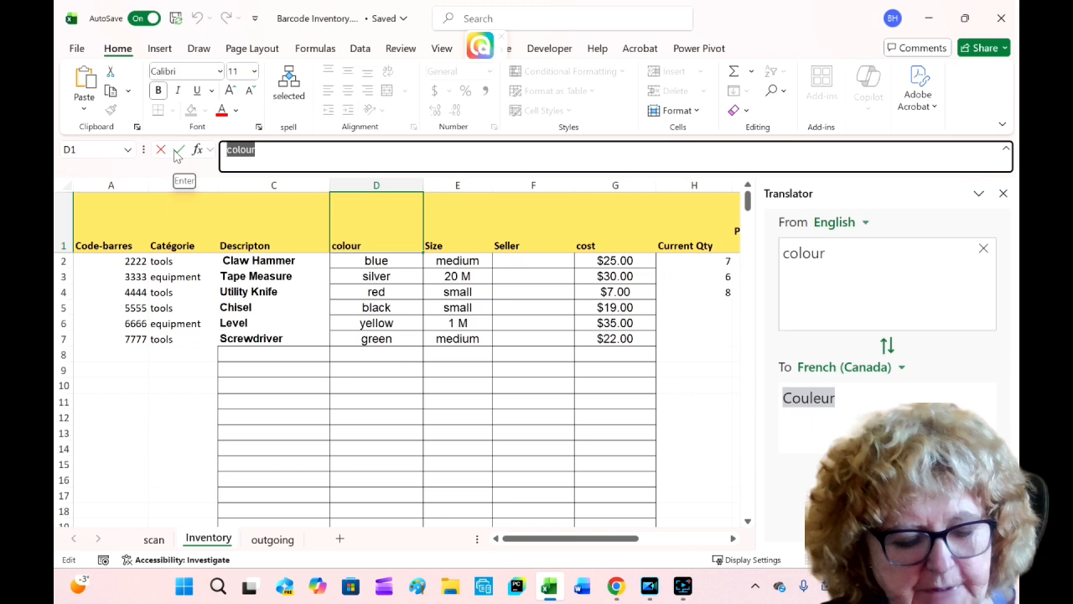
key(ctrl+v)
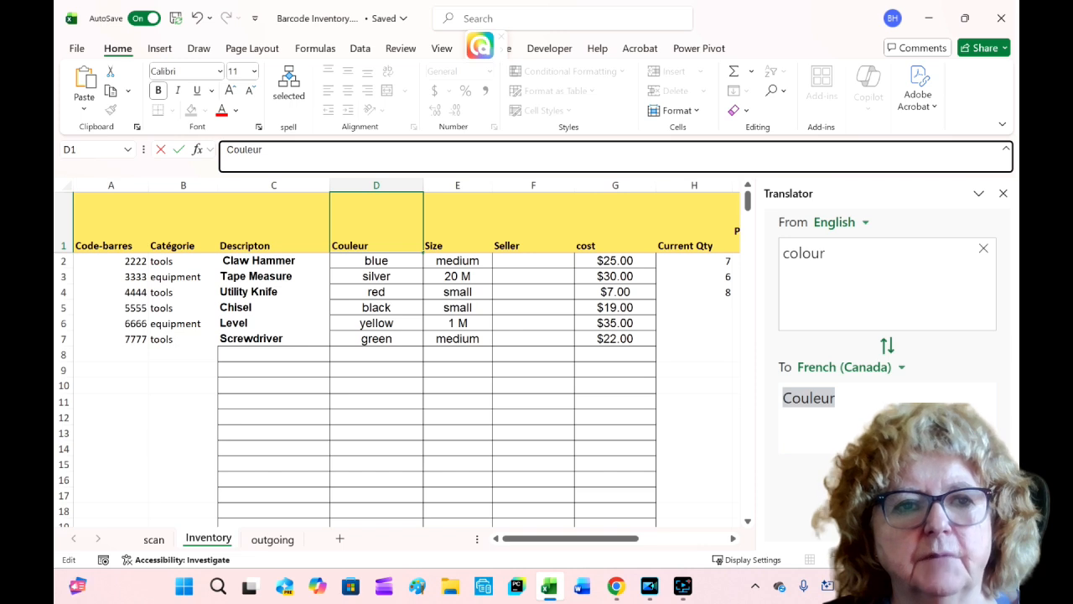
click(703, 434)
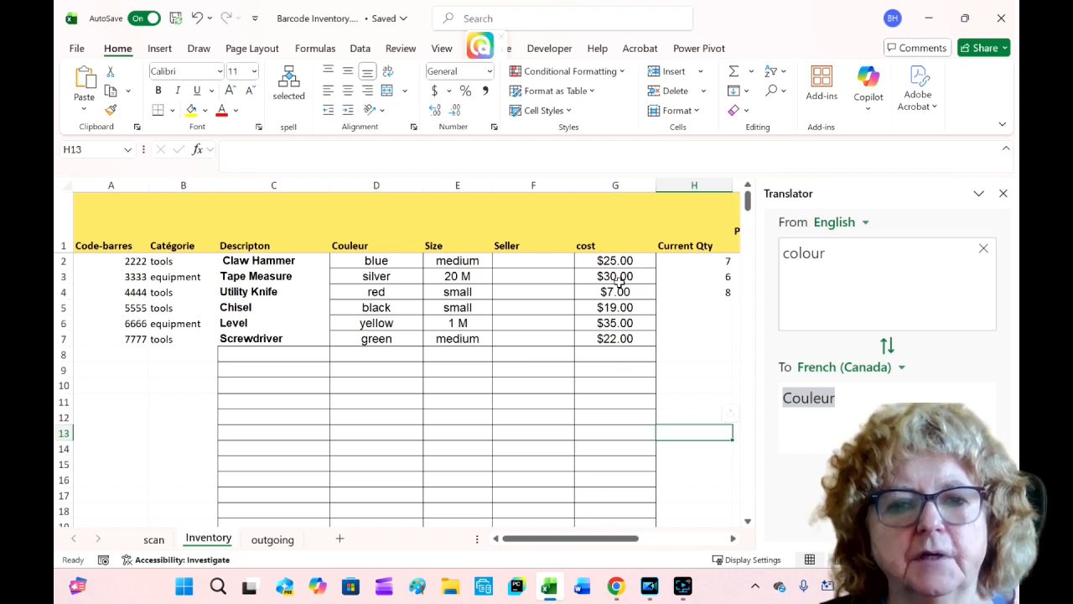
Step: Format the cost cells G2:G18 as Currency with the $ French (Canada) symbol
drag(612, 257, 612, 485)
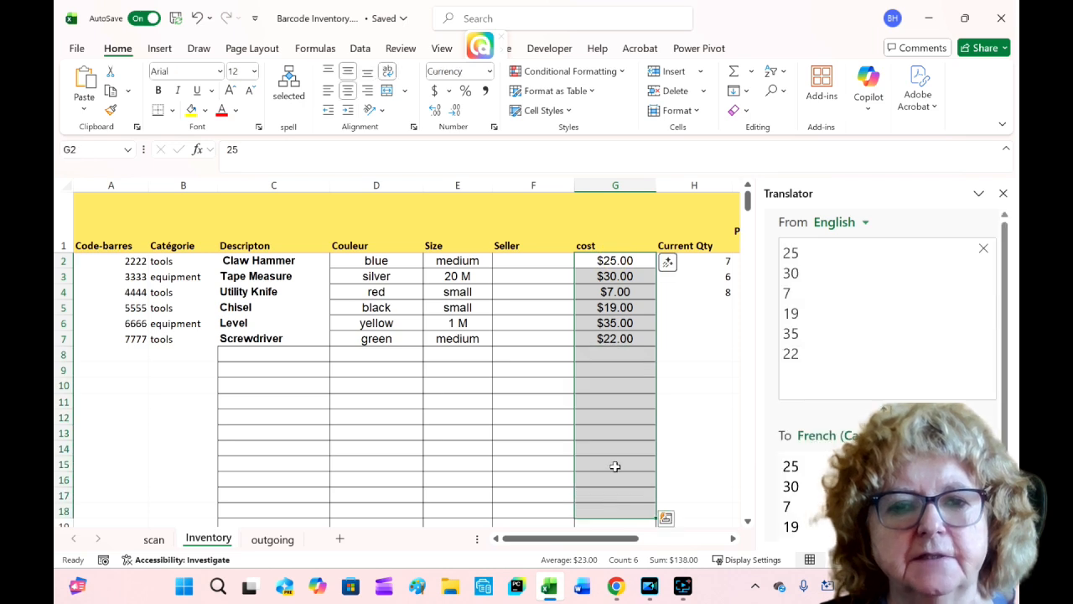
right_click(618, 326)
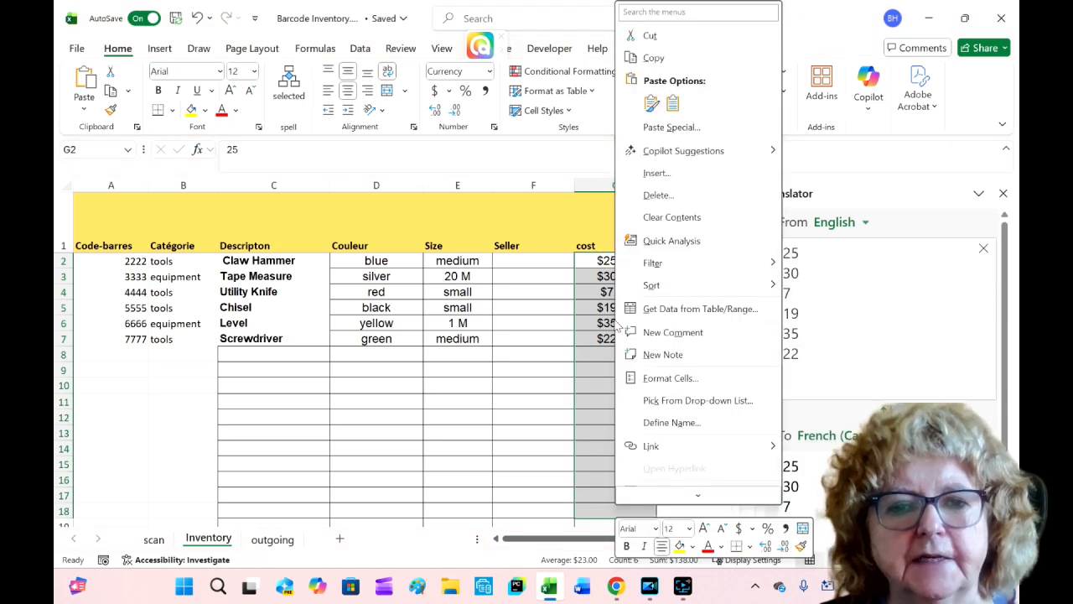
click(662, 379)
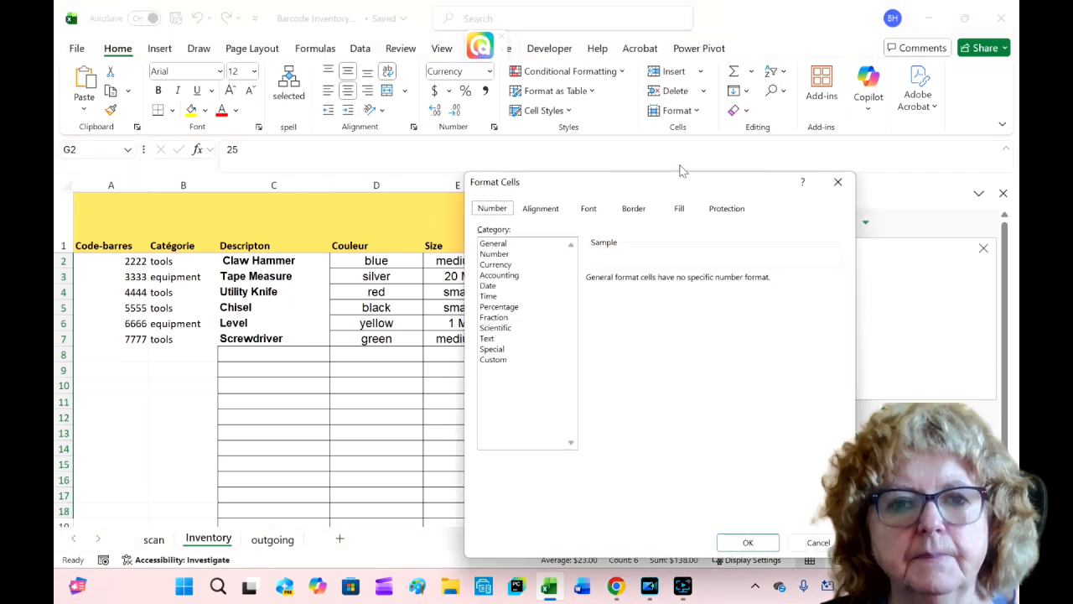
drag(675, 179, 560, 68)
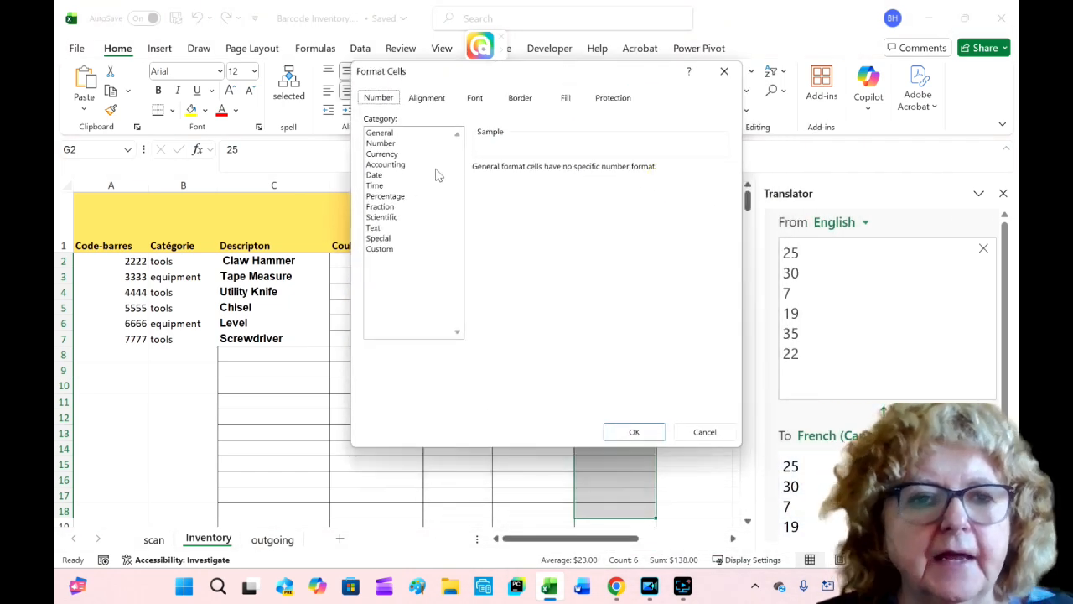
click(391, 155)
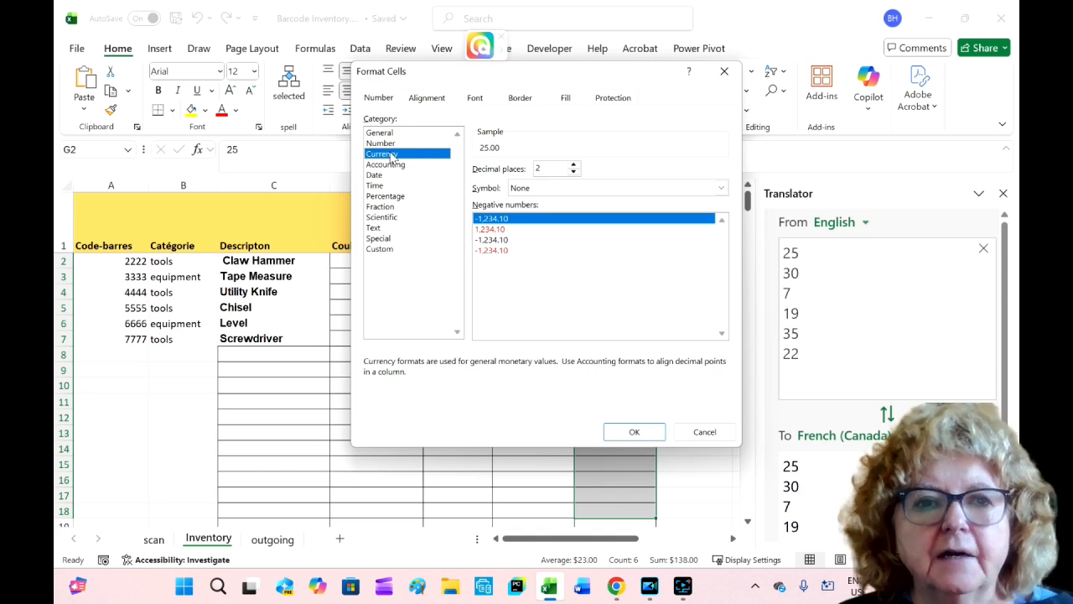
click(721, 188)
scroll(633, 283, down, 1)
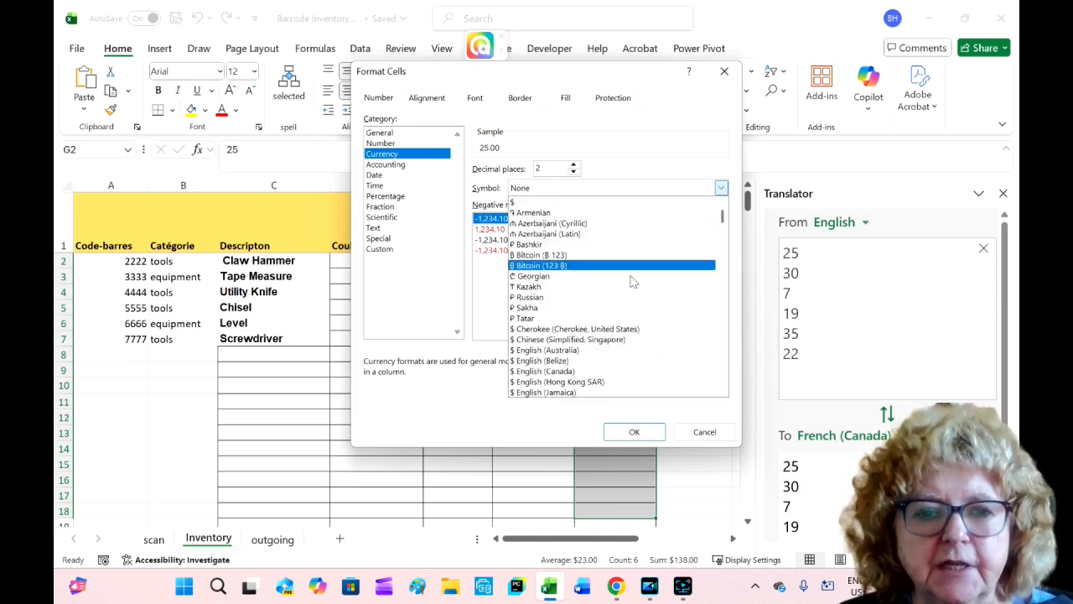
scroll(633, 282, down, 1)
scroll(633, 282, down, 6)
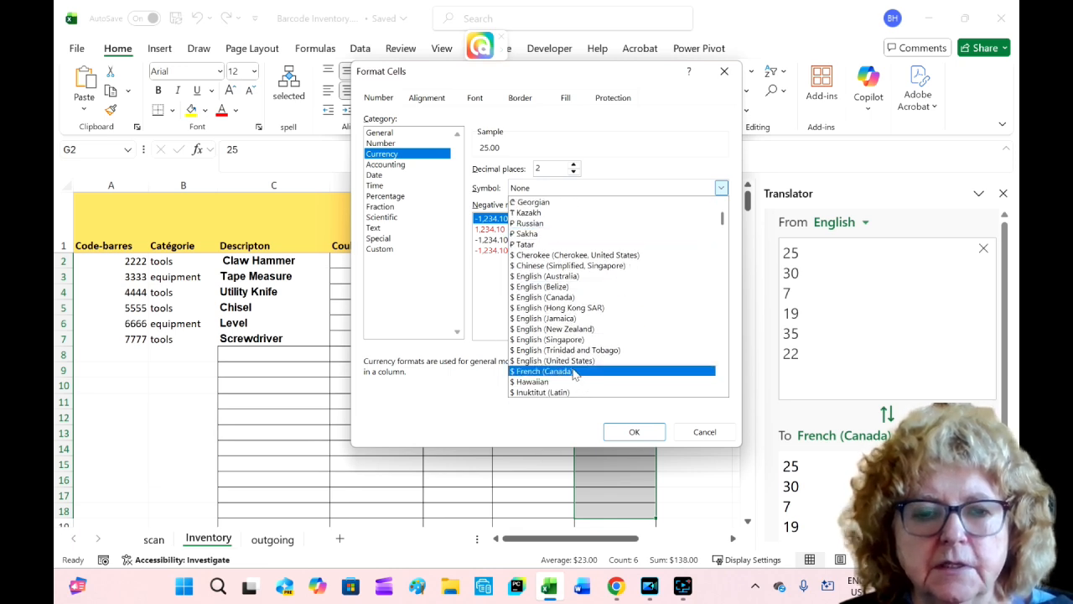
click(573, 370)
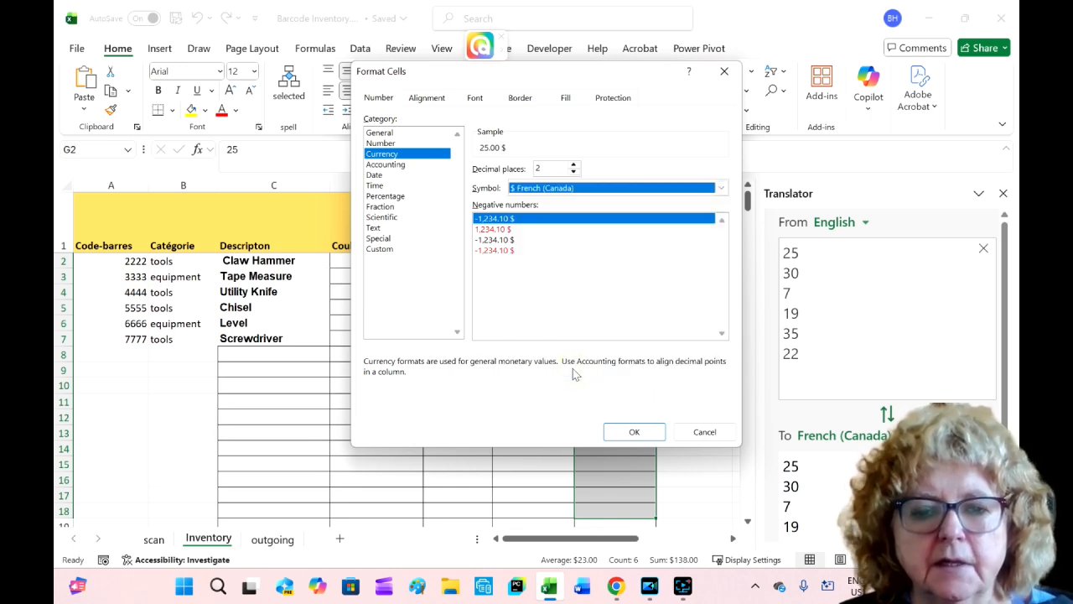
click(634, 432)
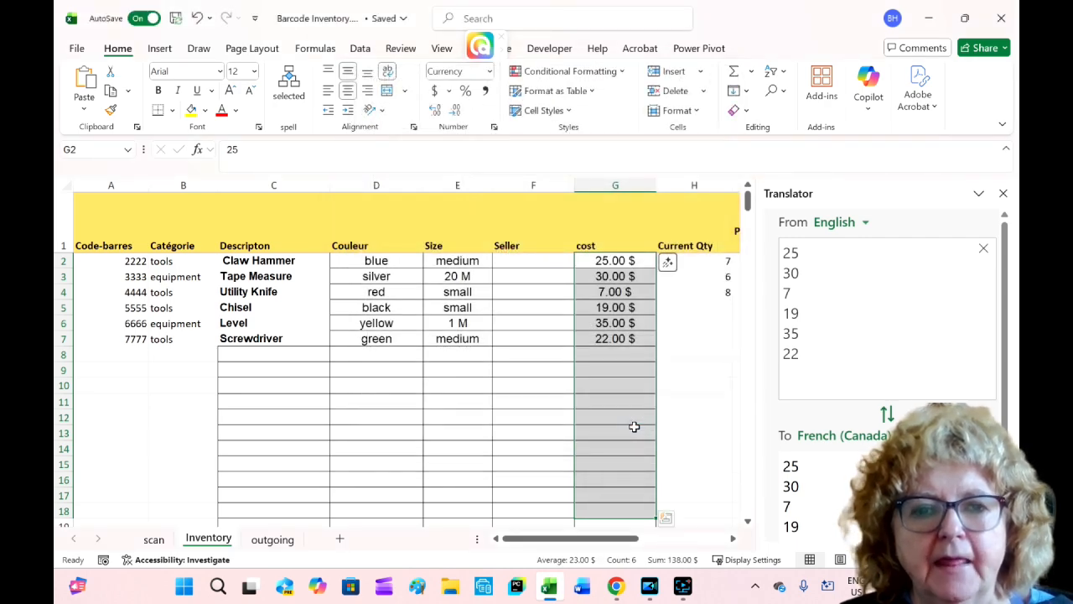